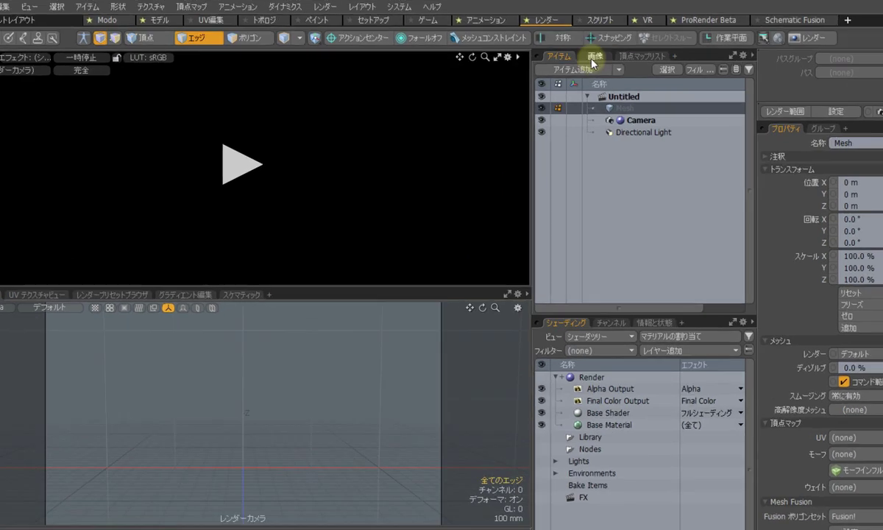
# Step: Load the eilenriede_labyrinth_2k image from the hdr folder as a clip and check it in the image viewer
pyautogui.click(560, 66)
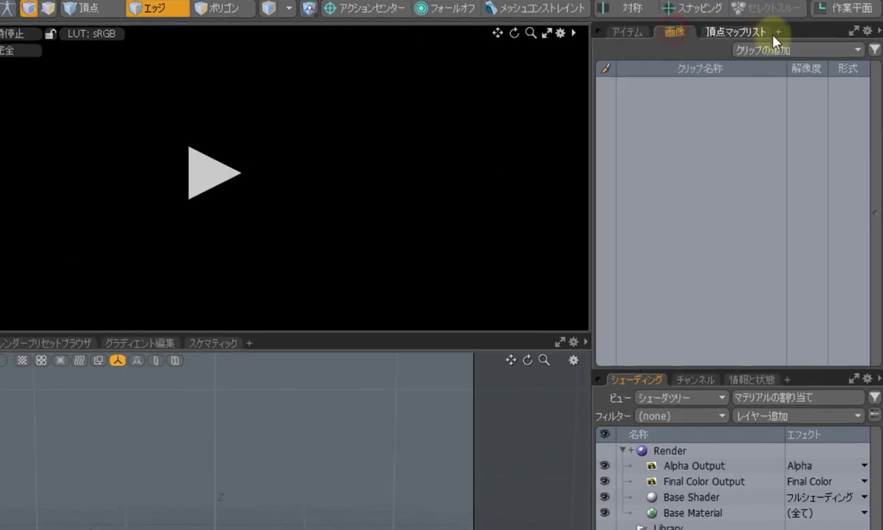
pyautogui.click(781, 51)
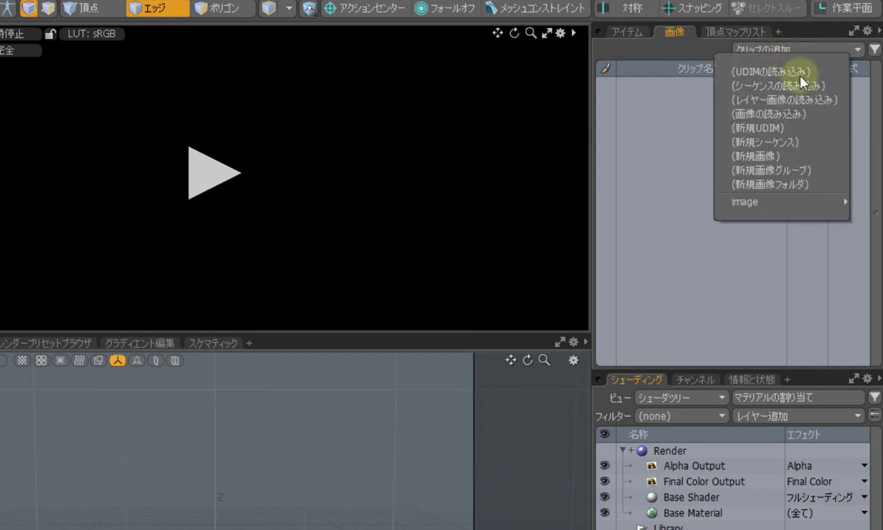
pyautogui.click(803, 117)
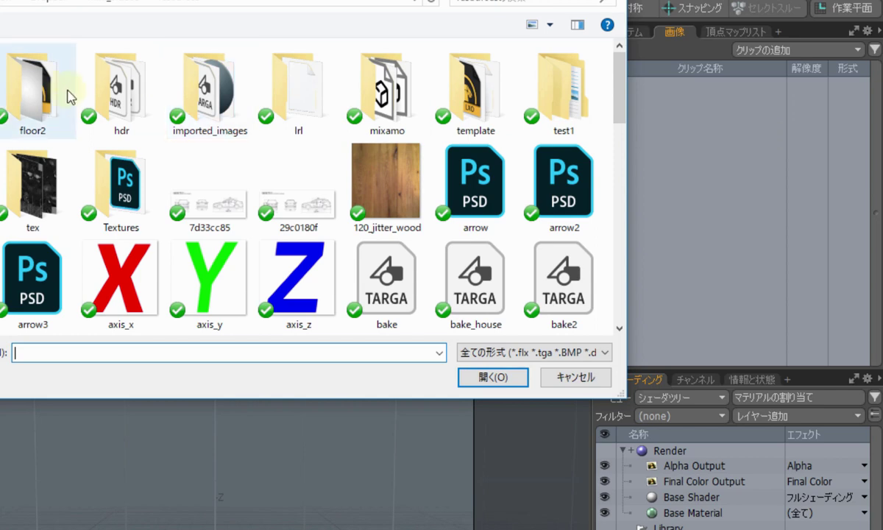
pyautogui.doubleClick(134, 91)
pyautogui.doubleClick(17, 91)
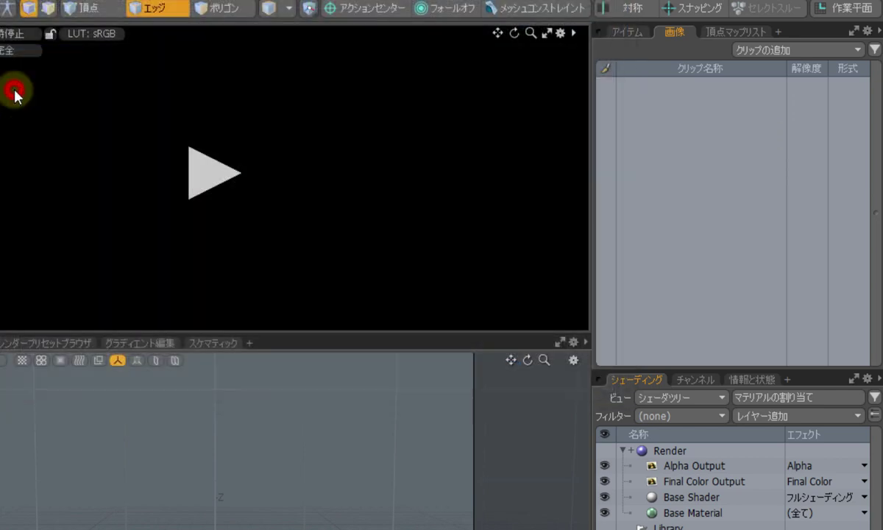
pyautogui.doubleClick(666, 85)
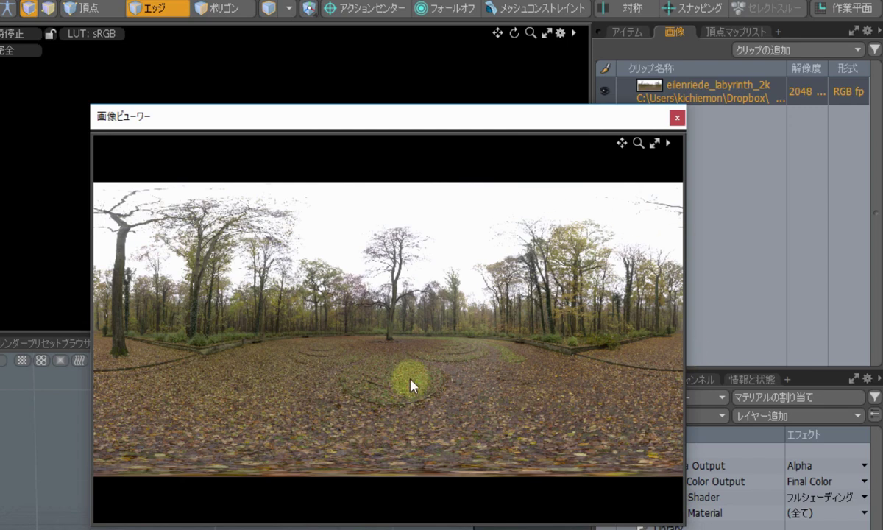
pyautogui.click(677, 119)
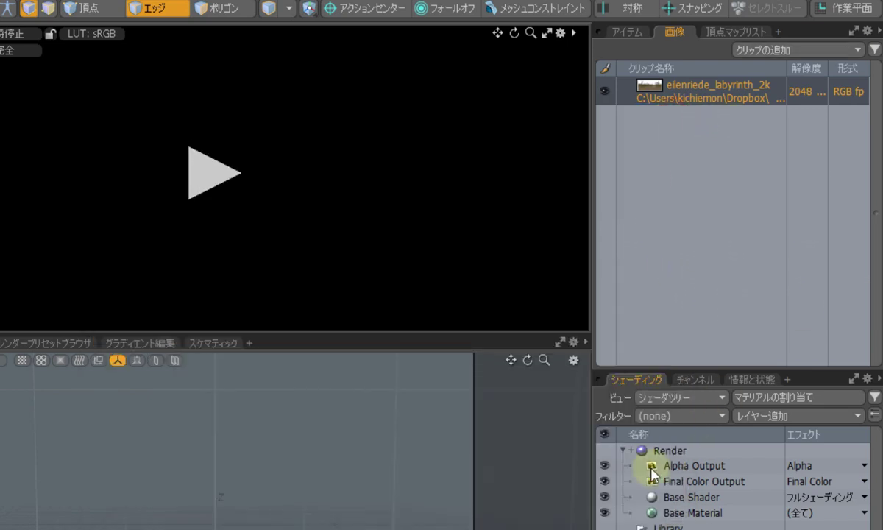
# Step: Apply the eilenriede_labyrinth_2k clip to the Environment in the shader tree and start the render preview to look around
pyautogui.click(623, 439)
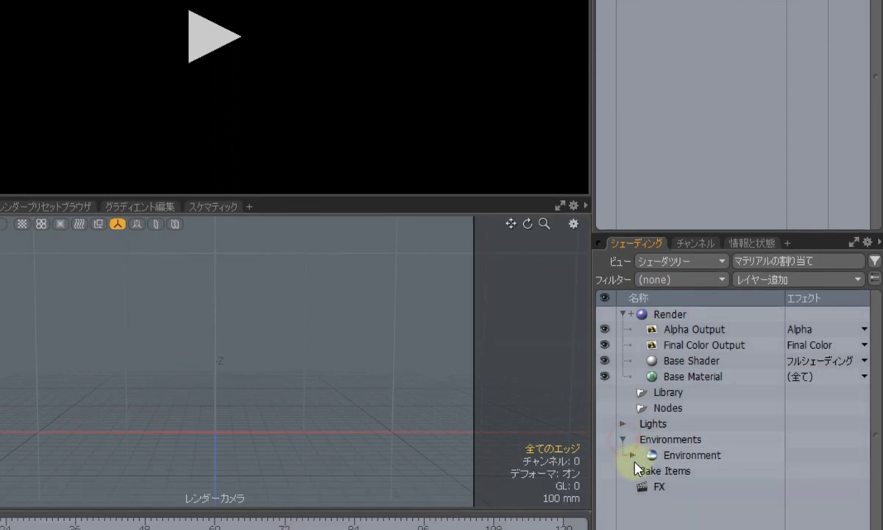
pyautogui.click(631, 455)
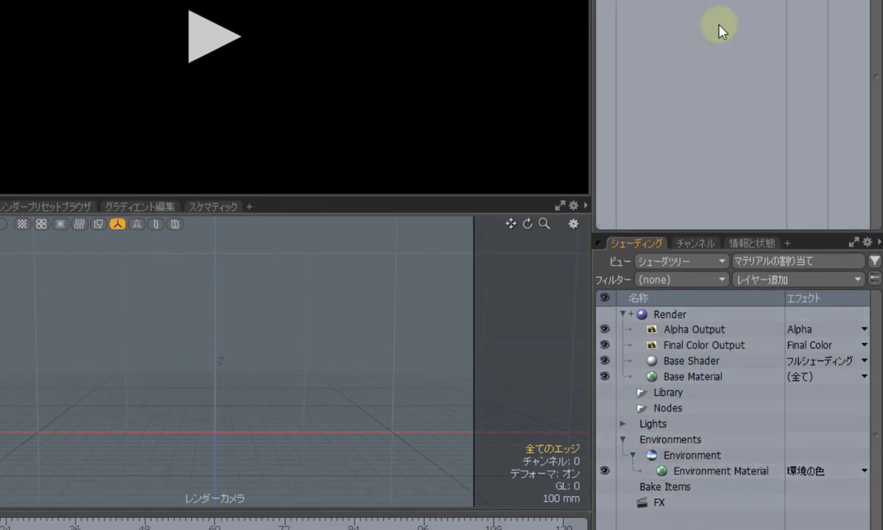
pyautogui.moveTo(721, 4); pyautogui.dragTo(666, 458)
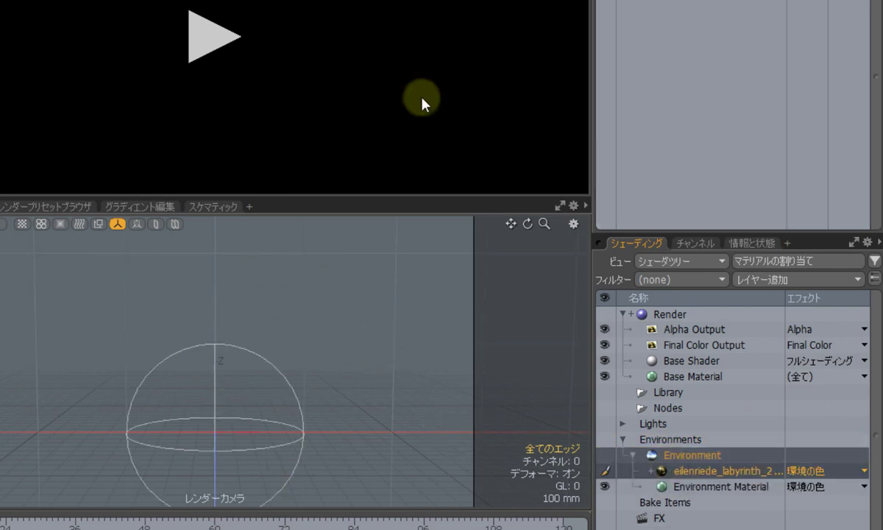
pyautogui.click(318, 29)
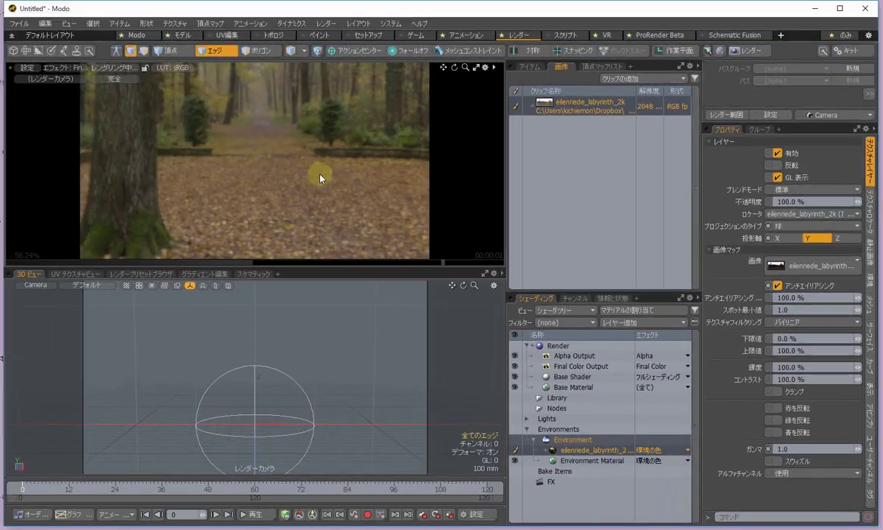
pyautogui.keyDown('alt'); pyautogui.moveTo(261, 199); pyautogui.dragTo(211, 181); pyautogui.keyUp('alt')
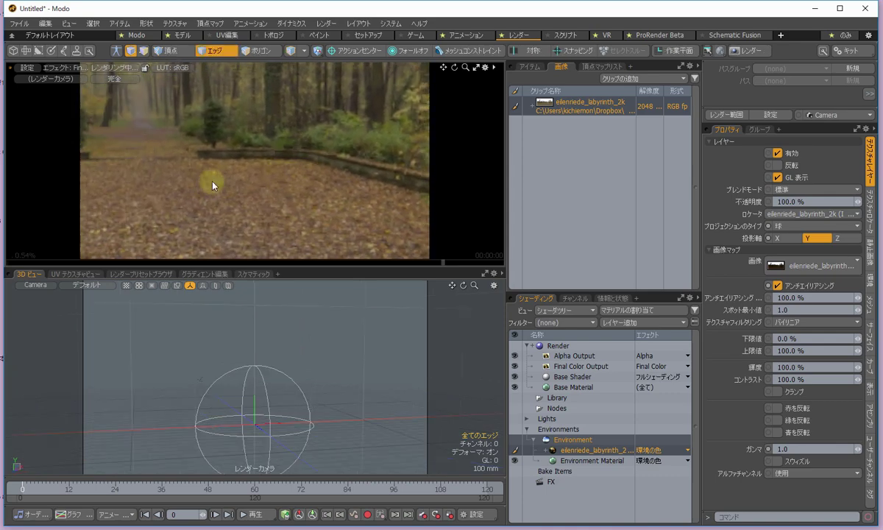
# Step: Examine the full panorama image and the available projection types of the environment's image layer
pyautogui.doubleClick(567, 106)
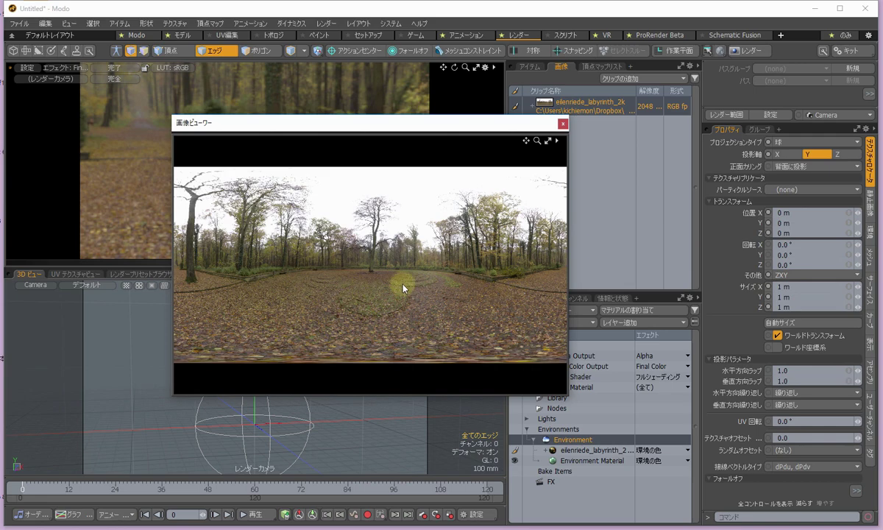
pyautogui.click(563, 124)
pyautogui.click(581, 451)
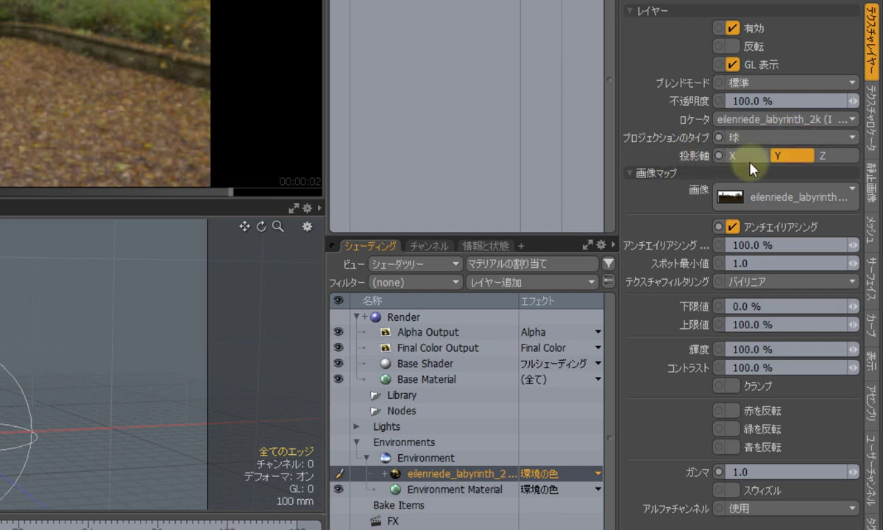
pyautogui.click(779, 138)
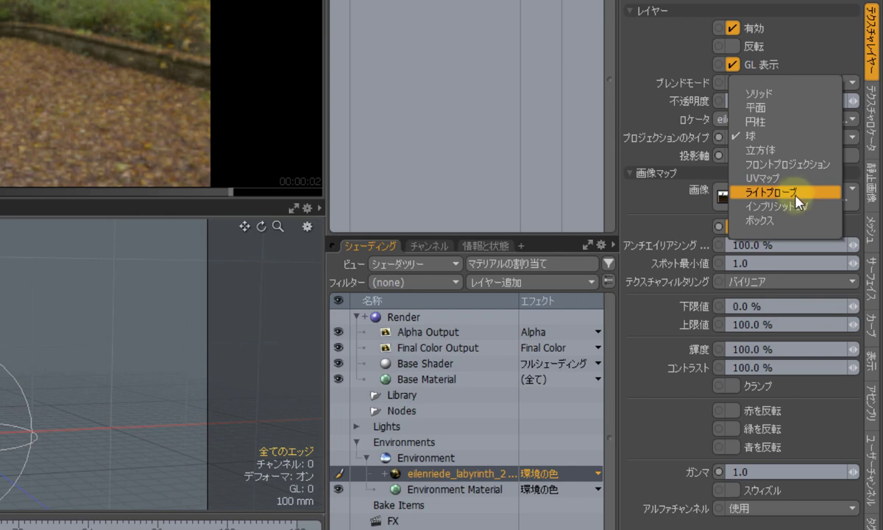
pyautogui.click(216, 74)
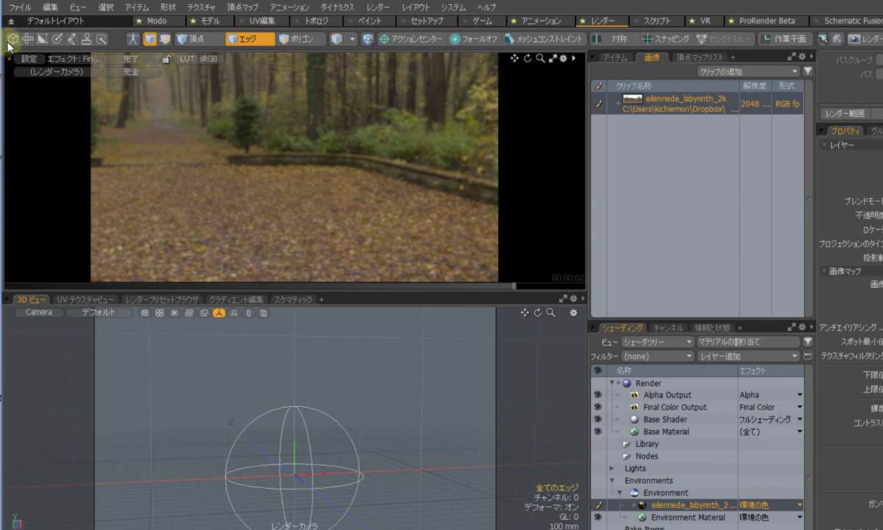
# Step: Add a teapot primitive to the scene using the alternate ellipsoid shape tool
pyautogui.click(52, 51)
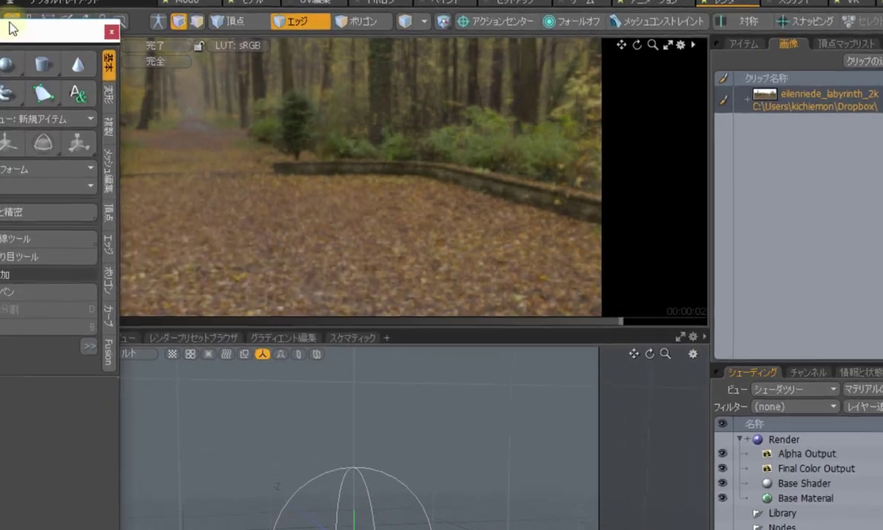
pyautogui.moveTo(44, 28); pyautogui.dragTo(137, 31)
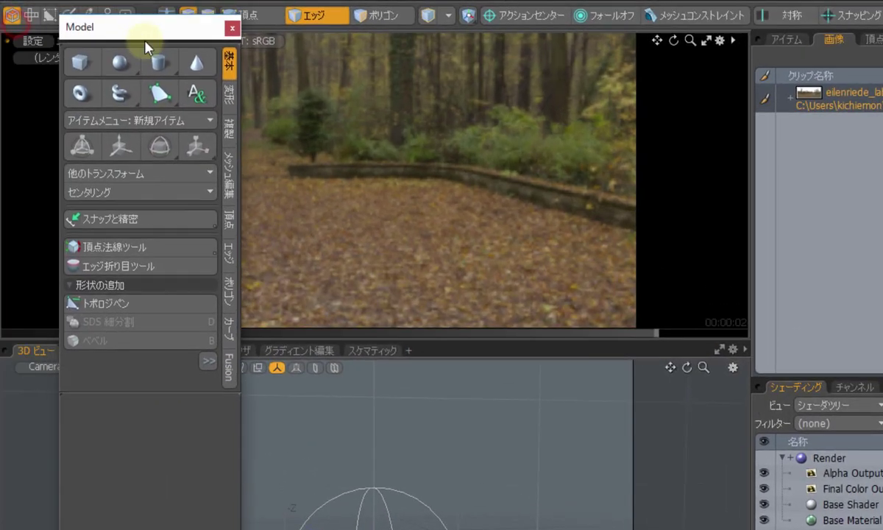
pyautogui.click(136, 78)
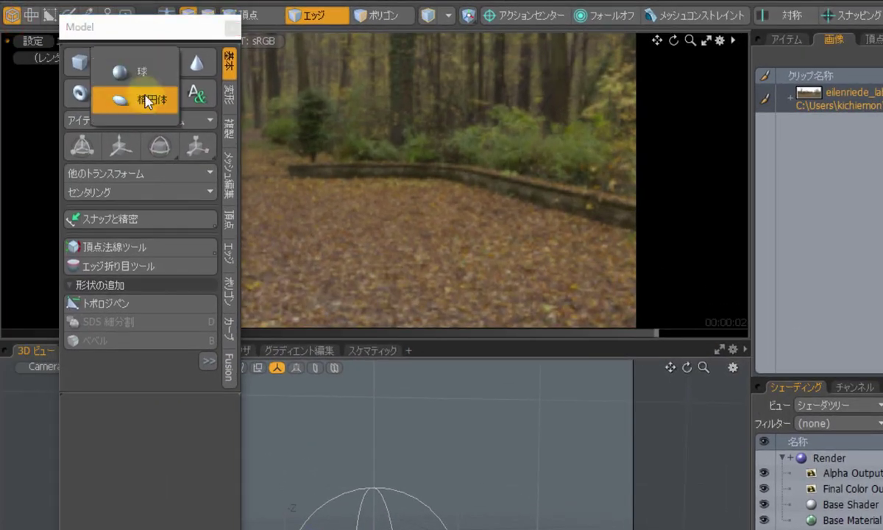
pyautogui.click(148, 106)
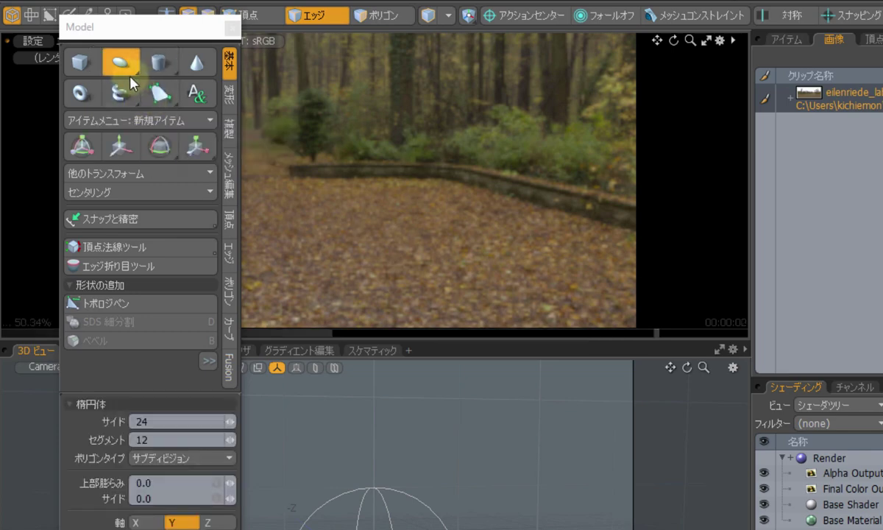
pyautogui.press('ctrl')
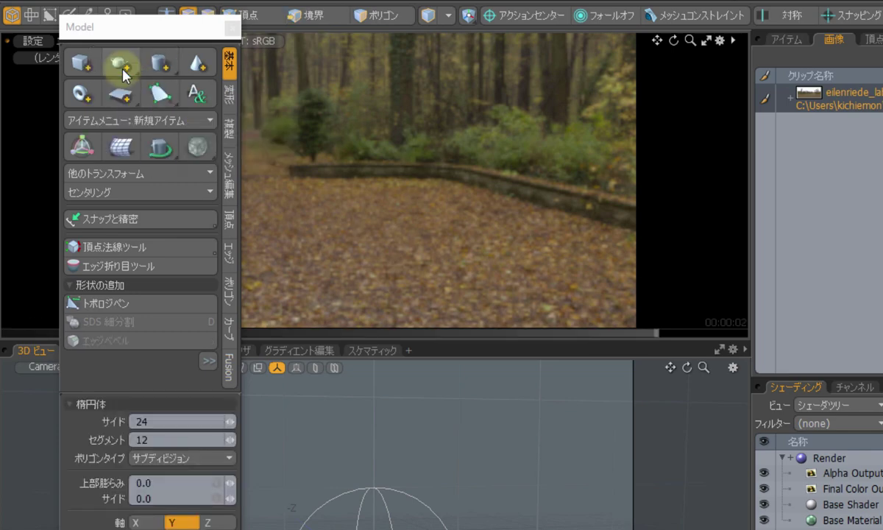
pyautogui.click(121, 64)
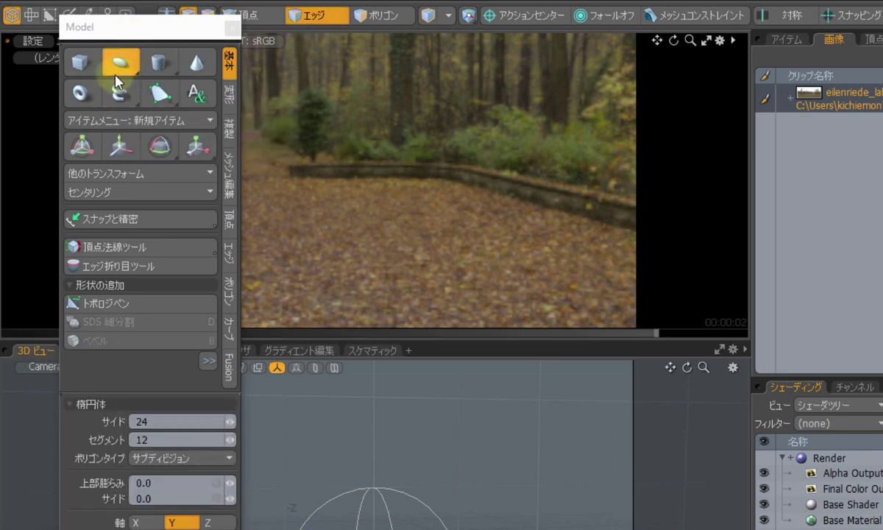
pyautogui.press('ctrl')
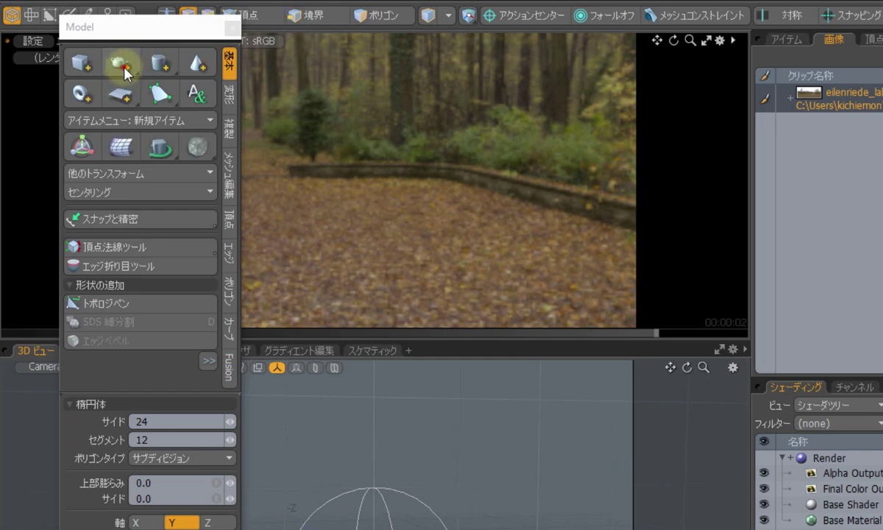
pyautogui.keyDown('ctrl'); pyautogui.click(123, 67); pyautogui.keyUp('ctrl')
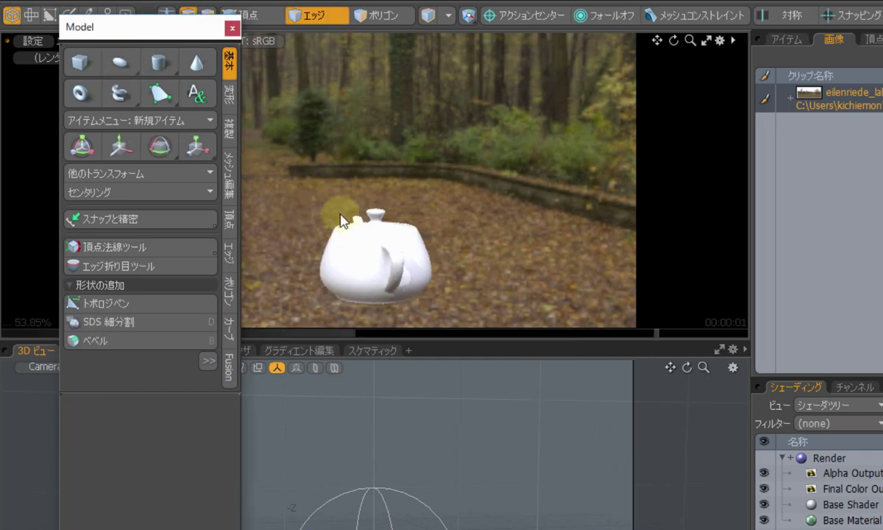
pyautogui.click(233, 31)
# Step: Assign a new material named teapot to the teapot's polygons, keeping the default material settings
pyautogui.moveTo(294, 333); pyautogui.dragTo(350, 333)
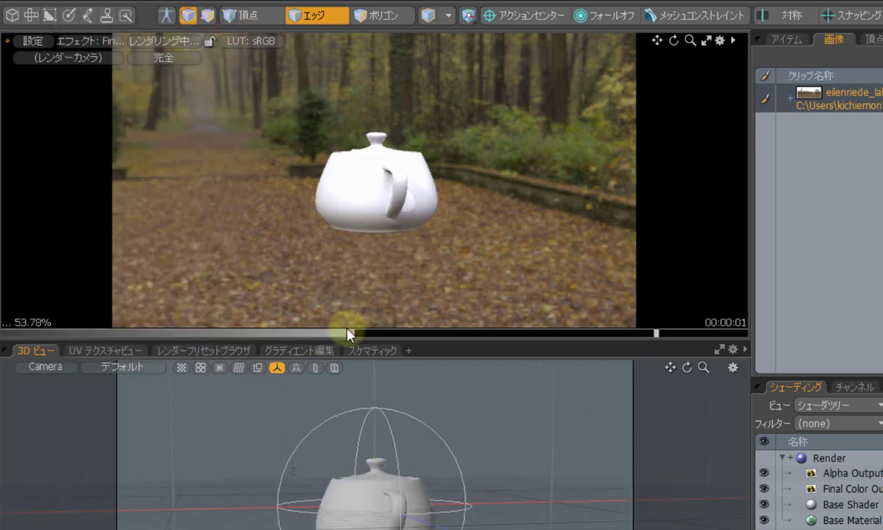
pyautogui.press('m')
pyautogui.write('teapo')
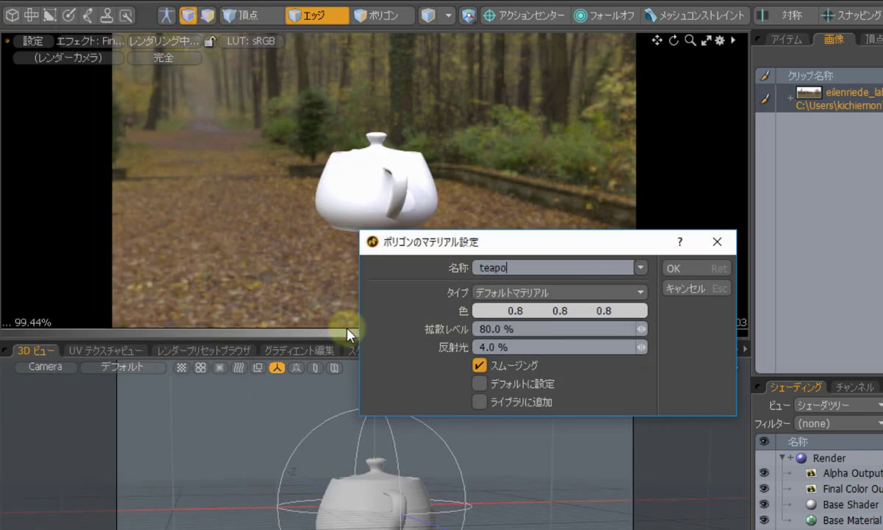
pyautogui.write('t')
pyautogui.press('Return')
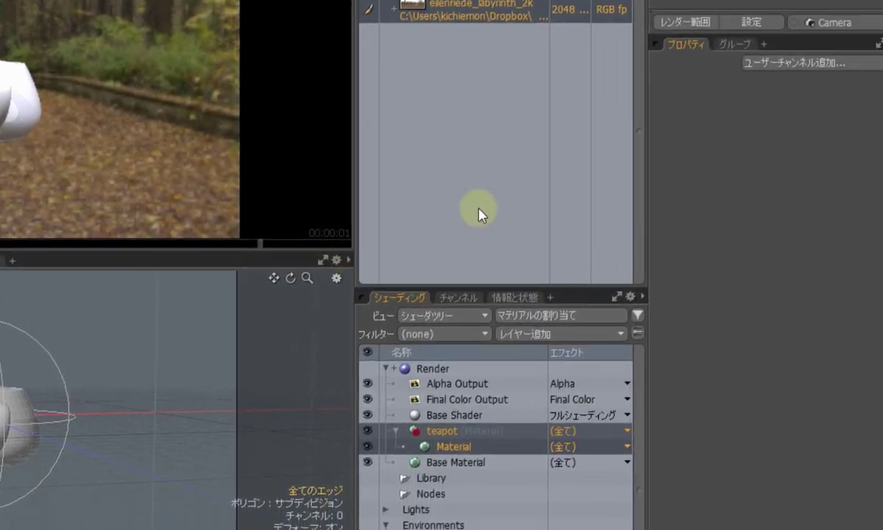
# Step: Adjust the teapot material's specular amount and roughness for mirror-like reflections and inspect them from several angles
pyautogui.click(464, 446)
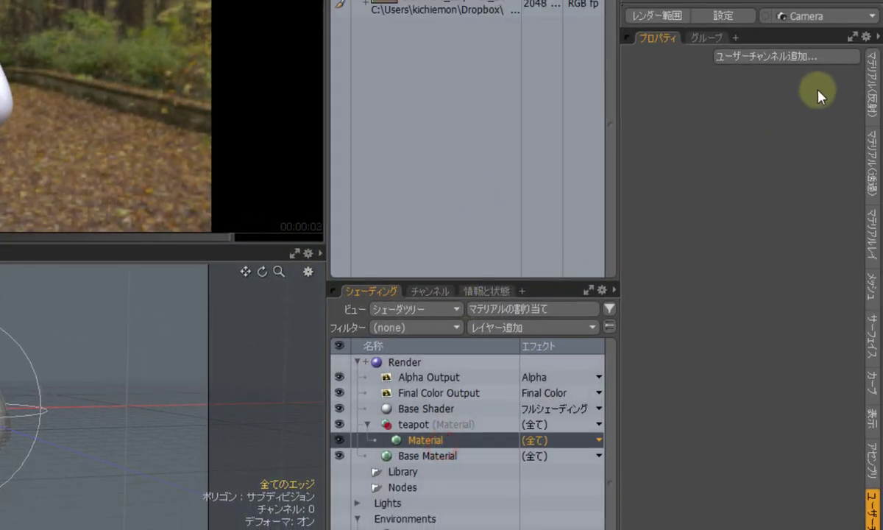
pyautogui.click(871, 83)
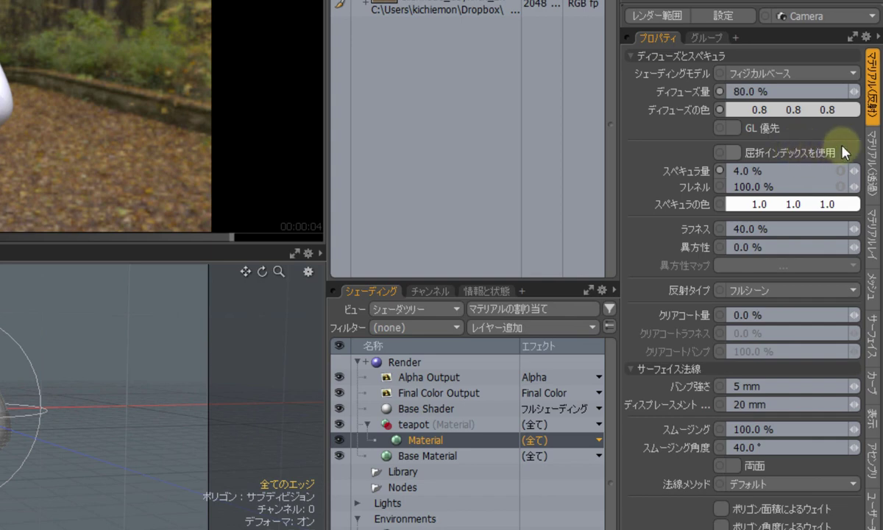
pyautogui.click(809, 169)
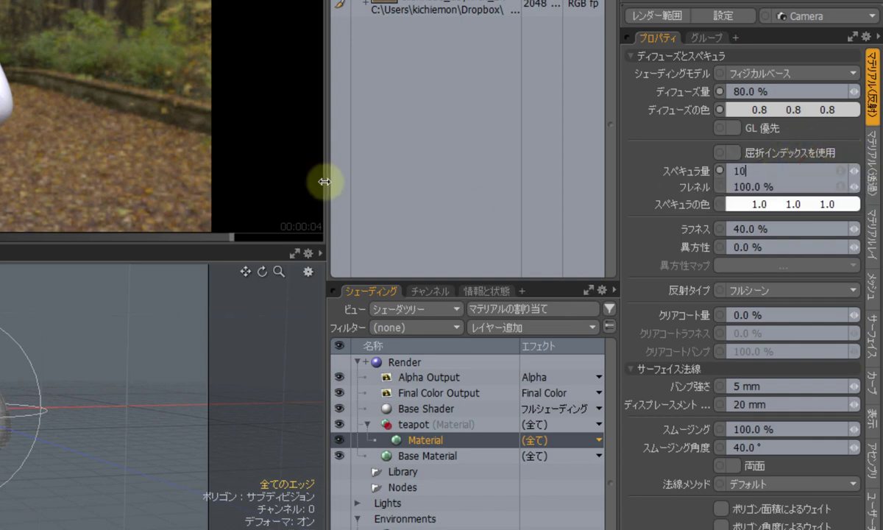
pyautogui.click(798, 228)
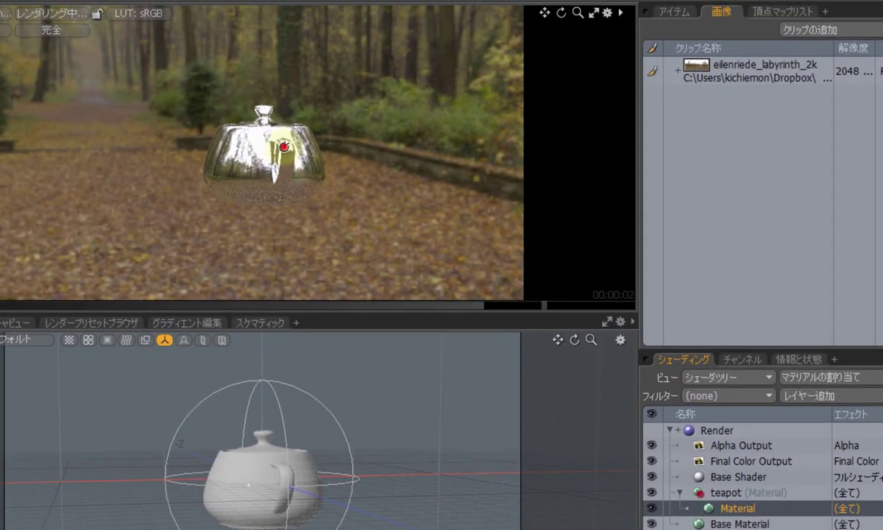
pyautogui.keyDown('alt'); pyautogui.moveTo(284, 146); pyautogui.dragTo(305, 162); pyautogui.keyUp('alt')
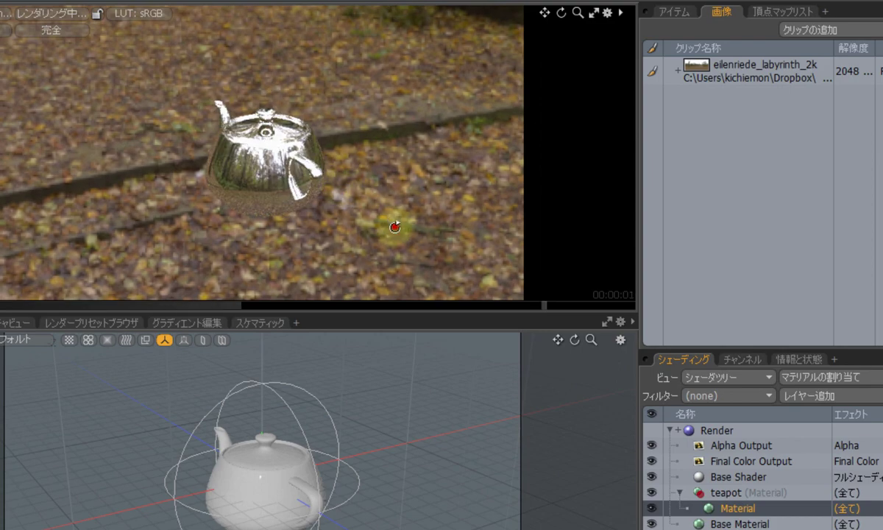
pyautogui.keyDown('alt'); pyautogui.moveTo(395, 226); pyautogui.dragTo(262, 249); pyautogui.keyUp('alt')
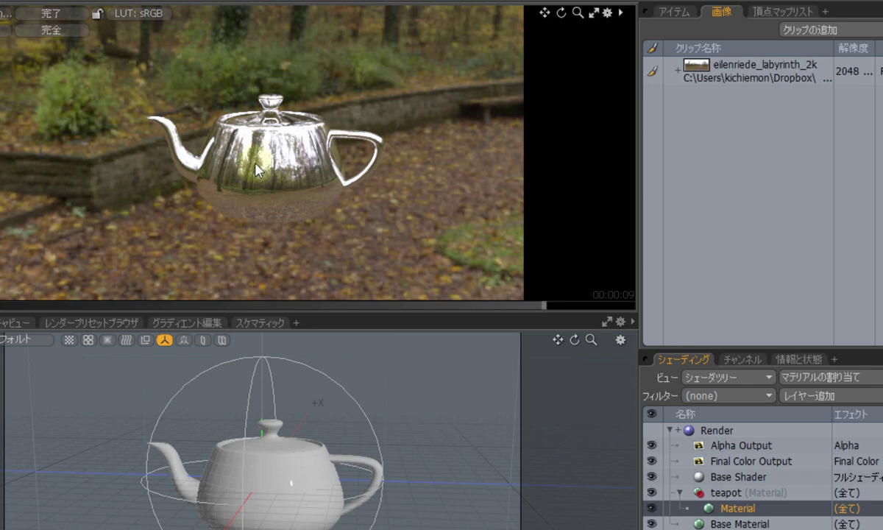
# Step: Delete the teapot and the remaining empty mesh item from the scene's item list
pyautogui.click(678, 12)
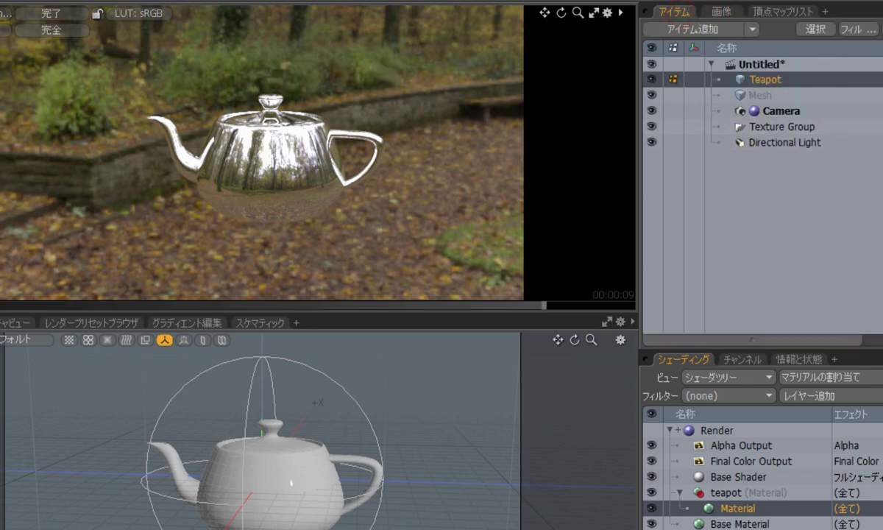
pyautogui.press('Delete')
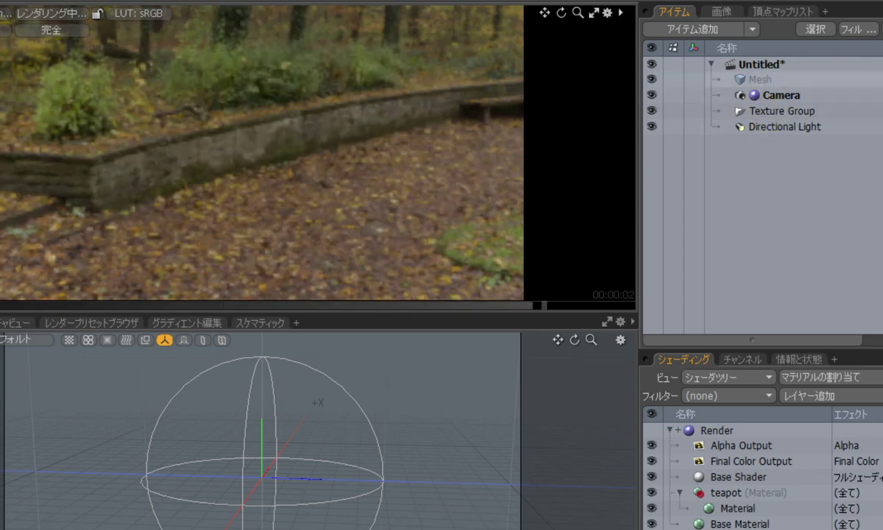
pyautogui.press('Delete')
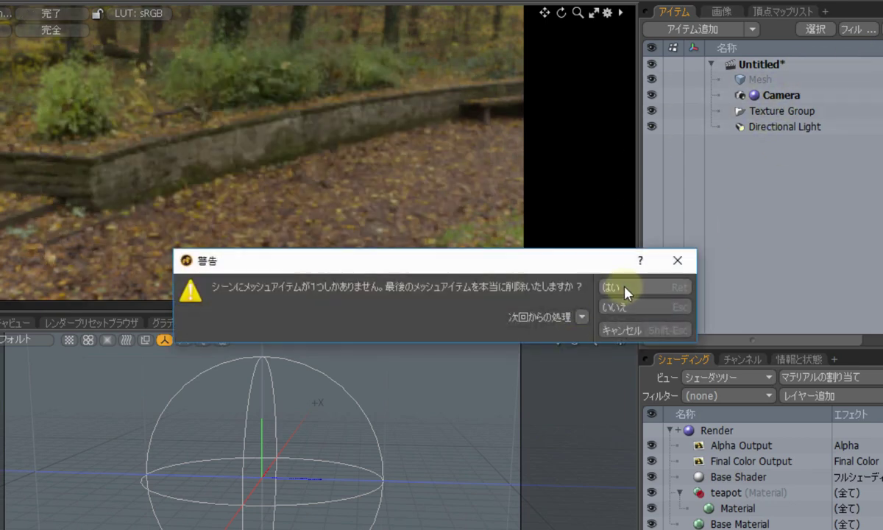
pyautogui.click(626, 291)
# Step: Set the camera's projection type to spherical map (球面マップ) and reset its position and rotation to zero
pyautogui.click(818, 80)
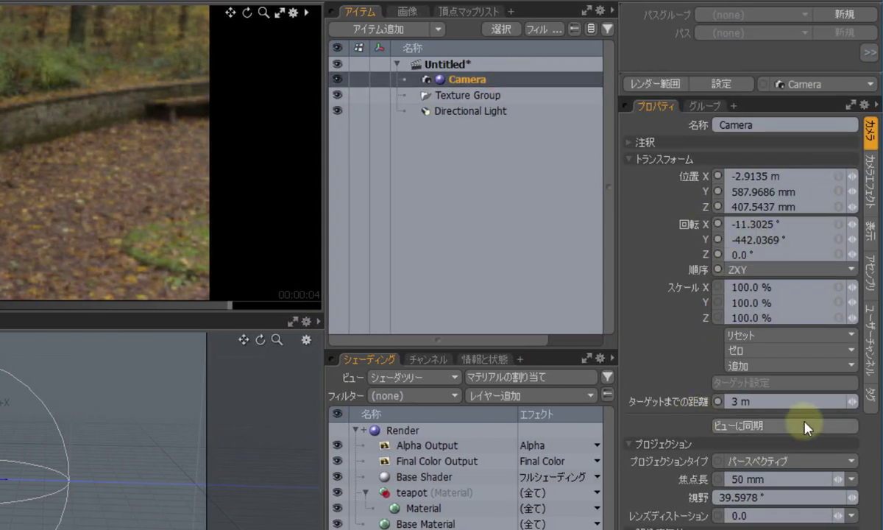
pyautogui.click(796, 464)
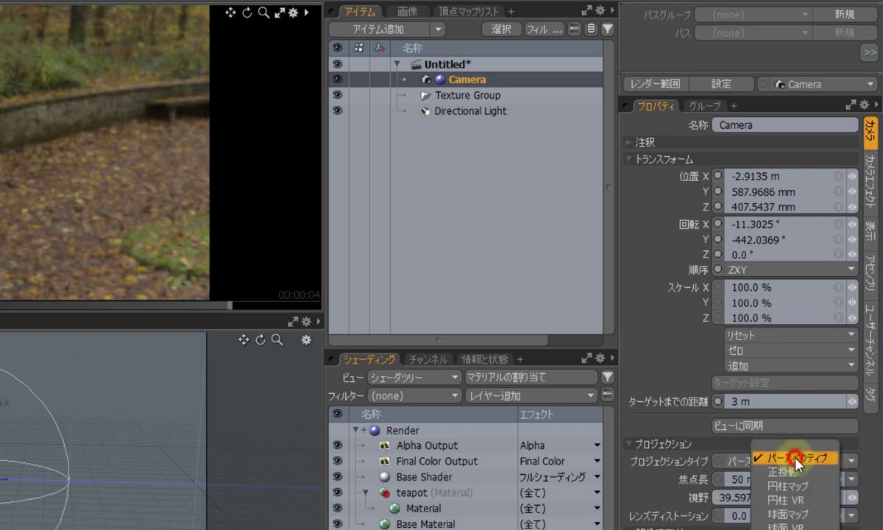
pyautogui.click(802, 513)
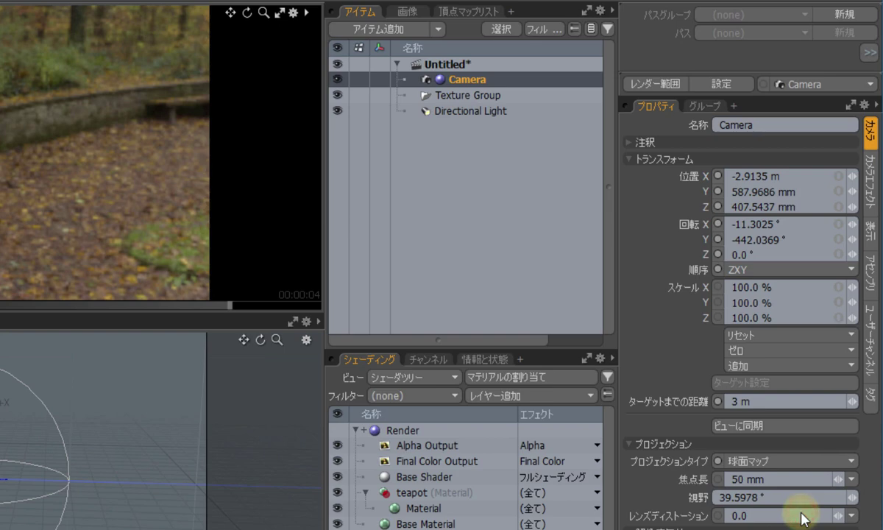
pyautogui.click(769, 340)
pyautogui.click(762, 415)
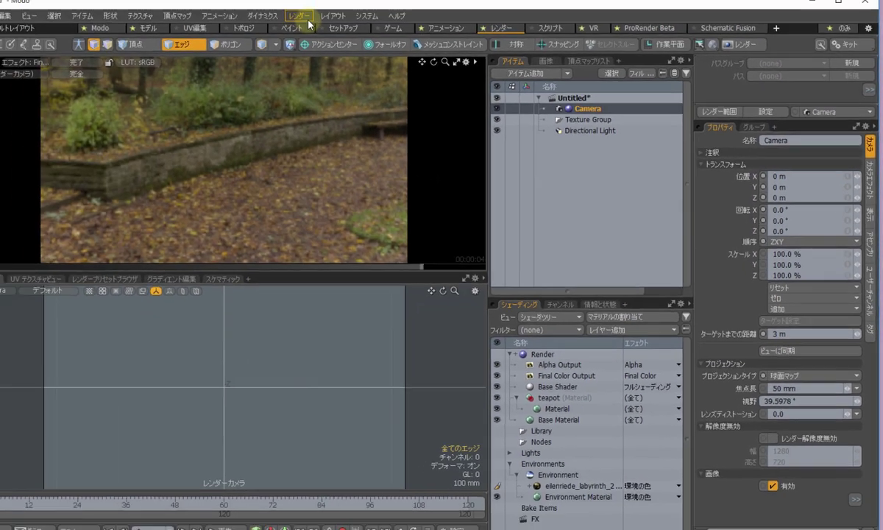
# Step: Render the current frame through the spherical camera and close the finished render window
pyautogui.click(328, 23)
pyautogui.click(340, 36)
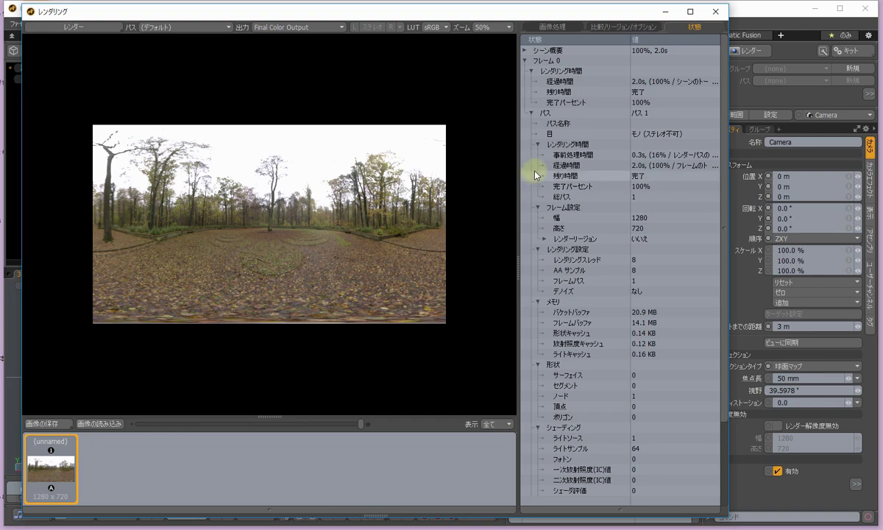
pyautogui.click(714, 11)
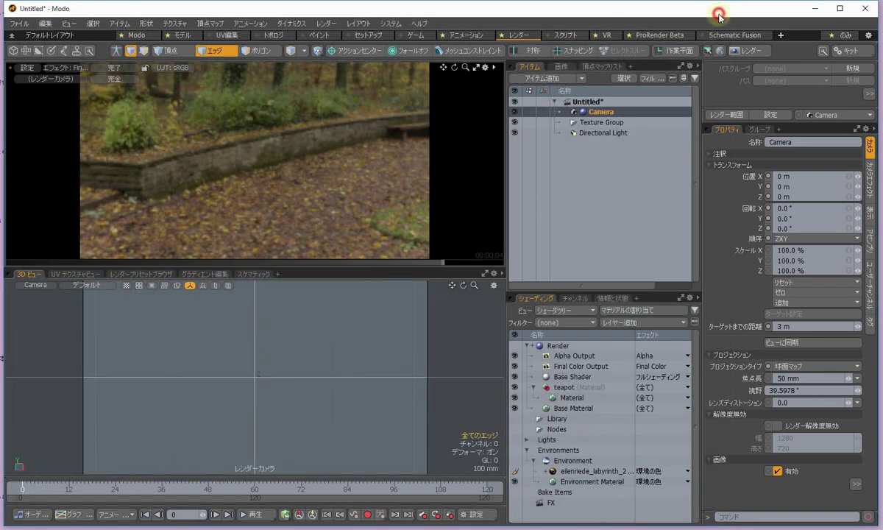
# Step: Delete the camera and the directional light together from the scene
pyautogui.click(606, 114)
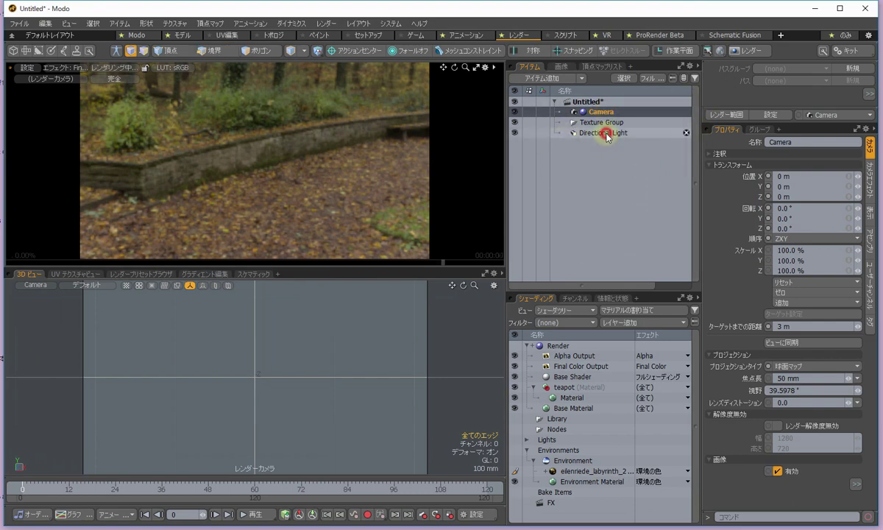
pyautogui.keyDown('ctrl'); pyautogui.click(607, 133); pyautogui.keyUp('ctrl')
pyautogui.rightClick(605, 136)
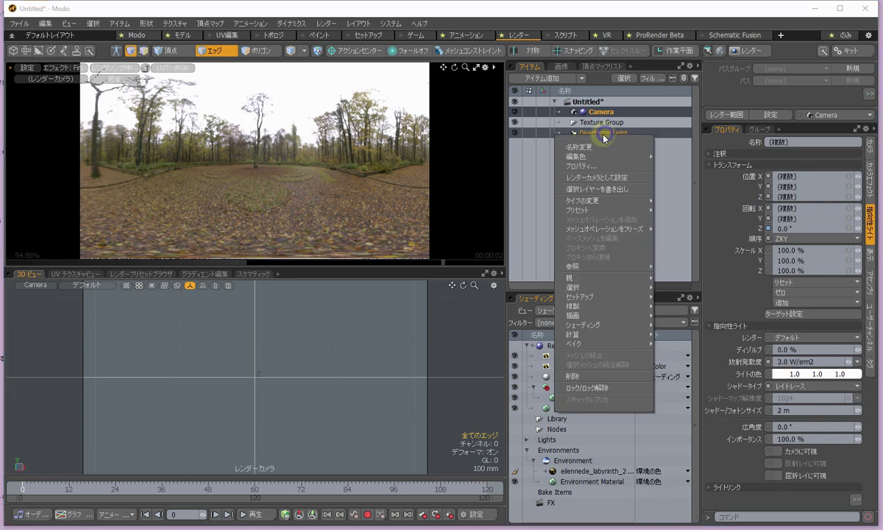
pyautogui.click(573, 376)
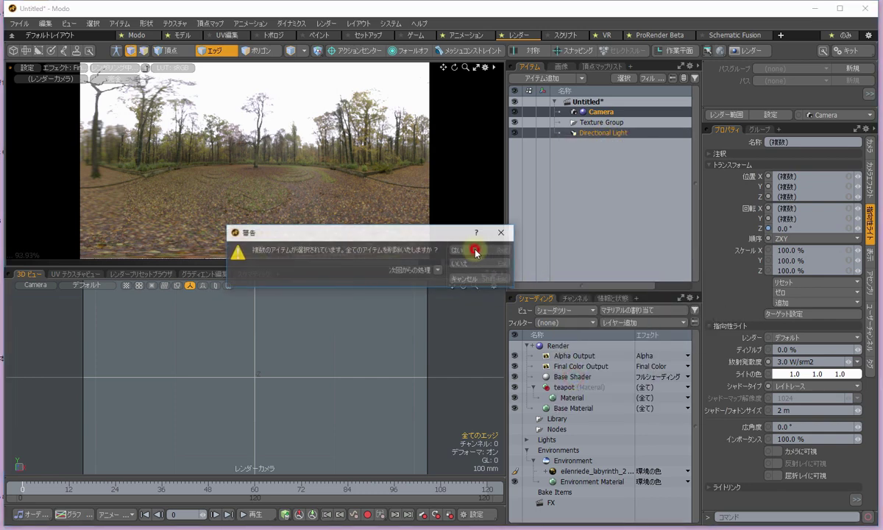
pyautogui.click(474, 251)
pyautogui.click(475, 251)
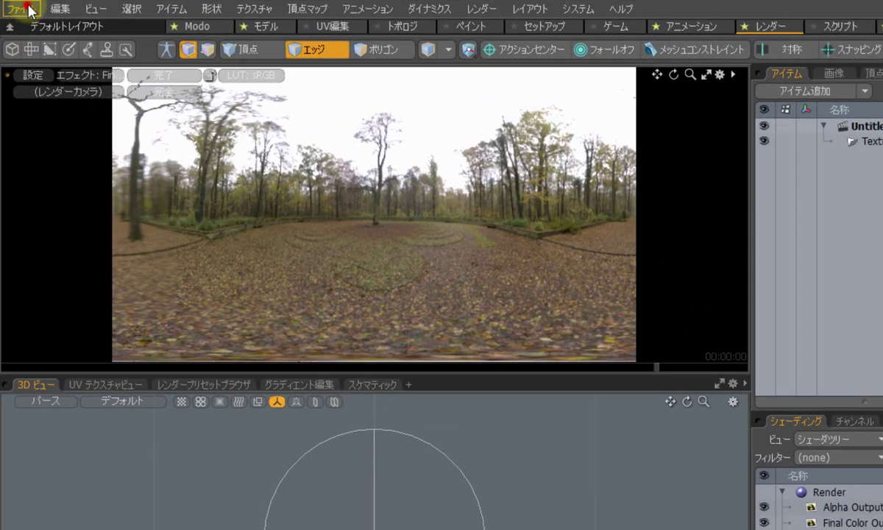
# Step: Save the environment as an environment preset named preset in the Documents folder Luxology > Content > Assets > Environments
pyautogui.click(20, 23)
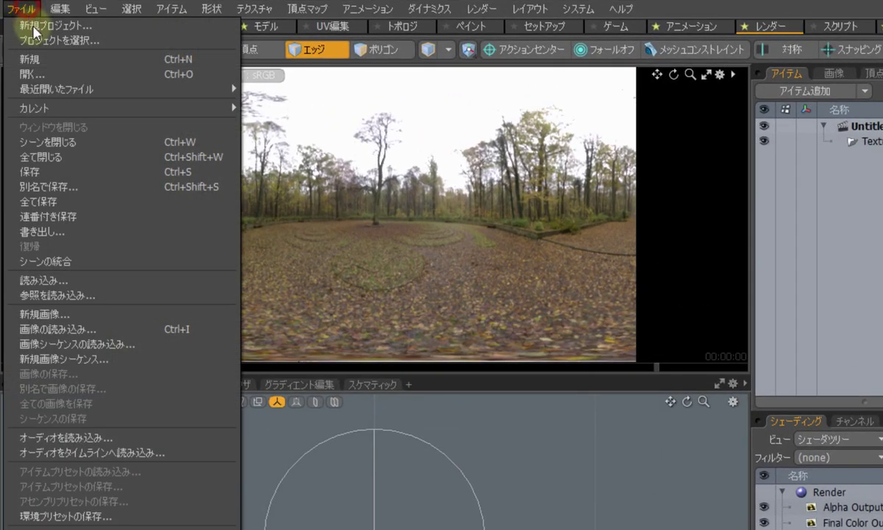
pyautogui.click(79, 517)
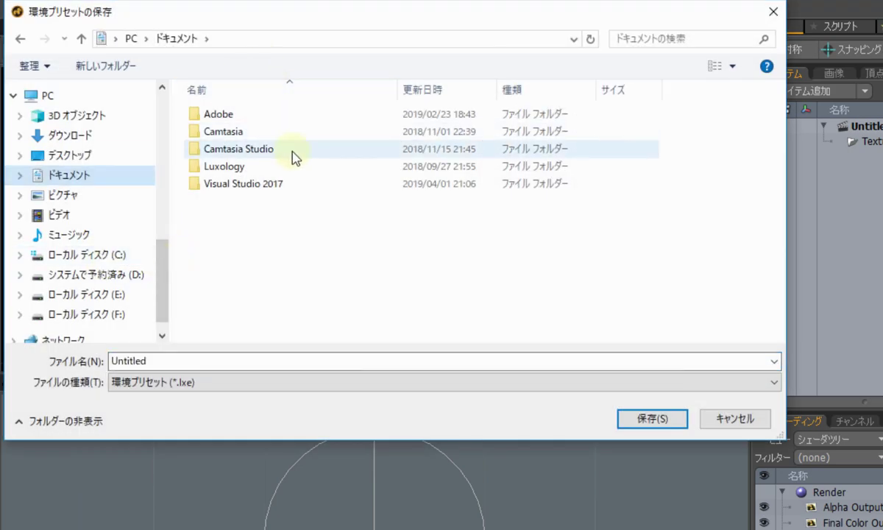
pyautogui.doubleClick(255, 170)
pyautogui.doubleClick(251, 118)
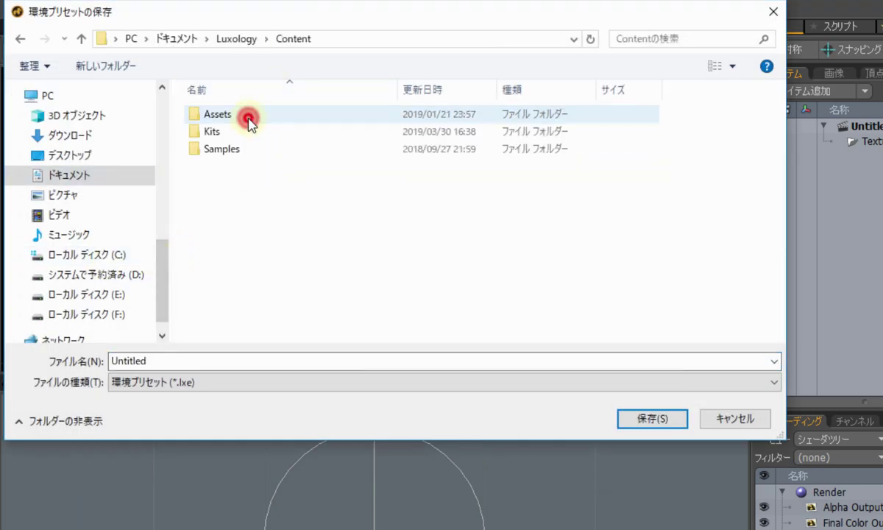
pyautogui.doubleClick(251, 117)
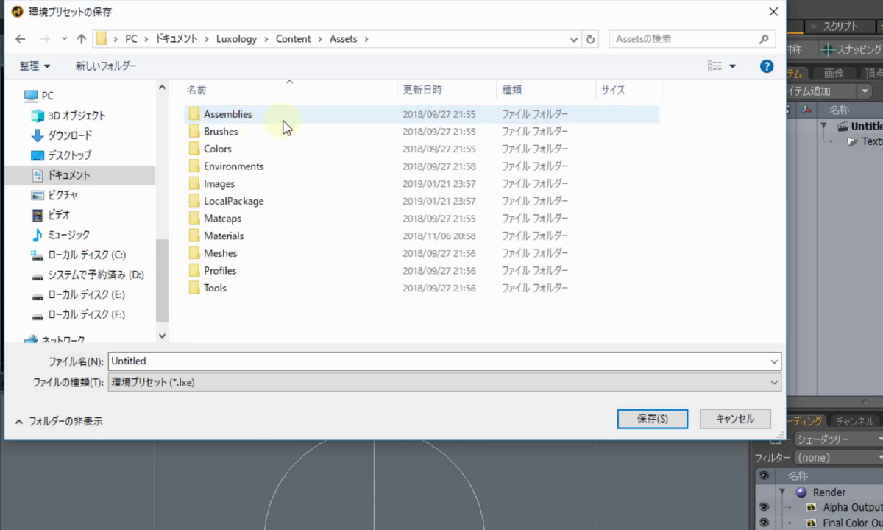
pyautogui.doubleClick(261, 164)
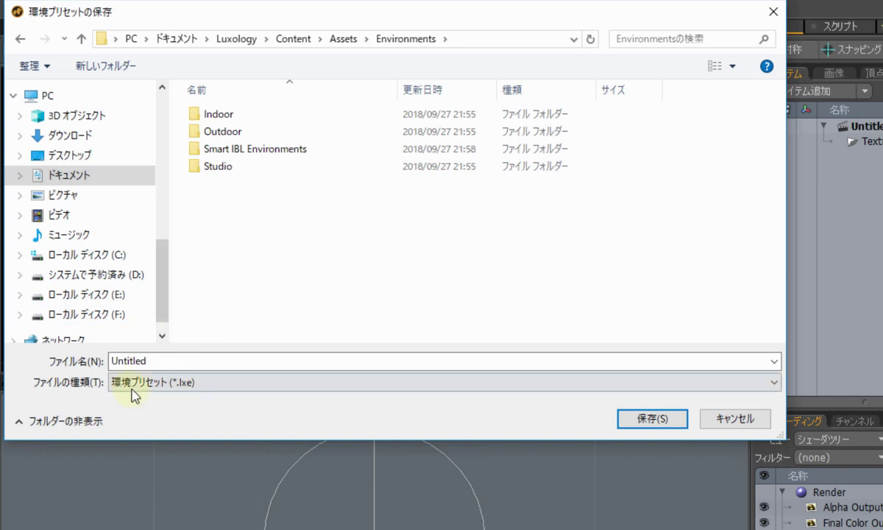
pyautogui.doubleClick(175, 359)
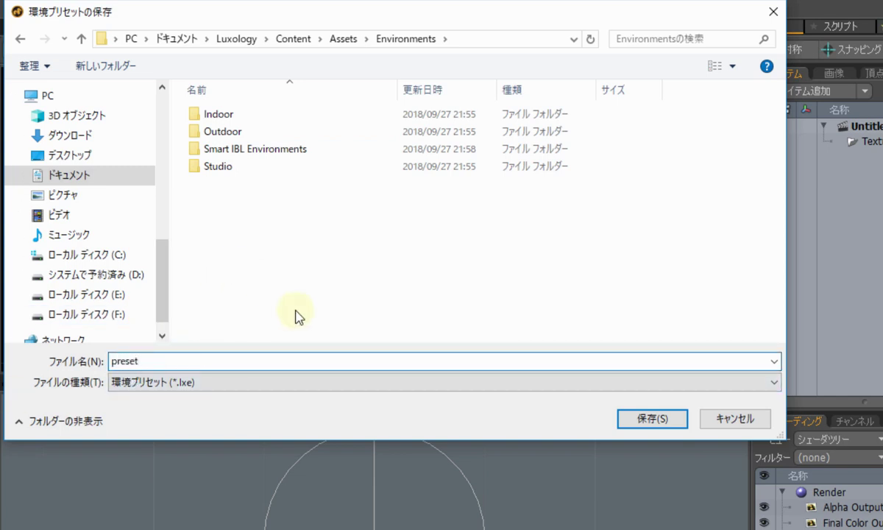
pyautogui.press('Return')
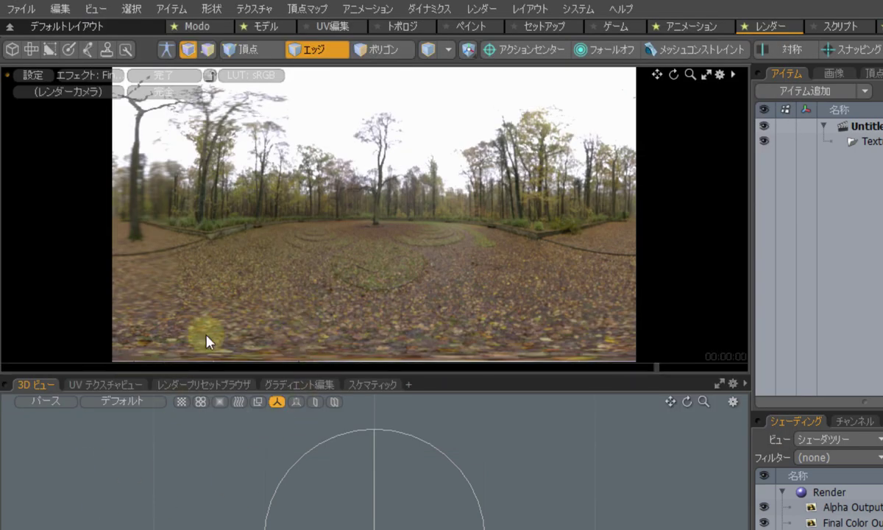
# Step: Find the saved preset under Assets > Environments in the render preset browser and replace its icon with the last render
pyautogui.click(229, 384)
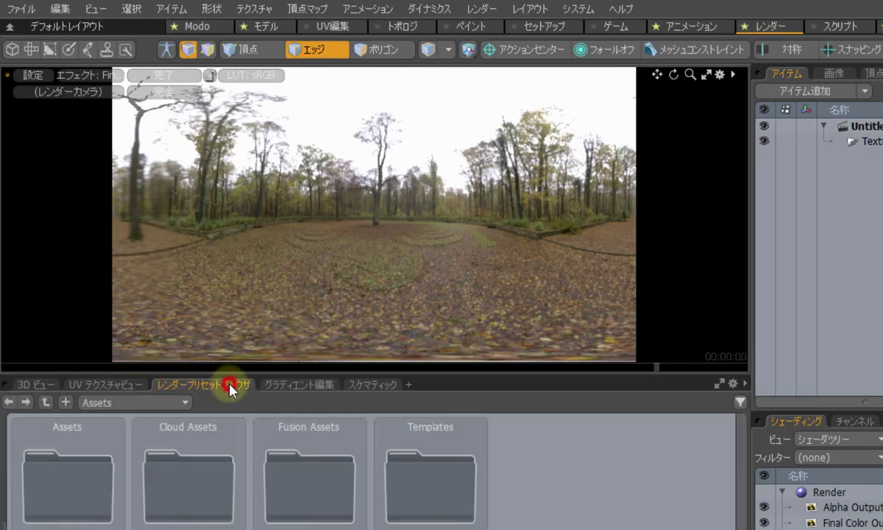
pyautogui.doubleClick(78, 509)
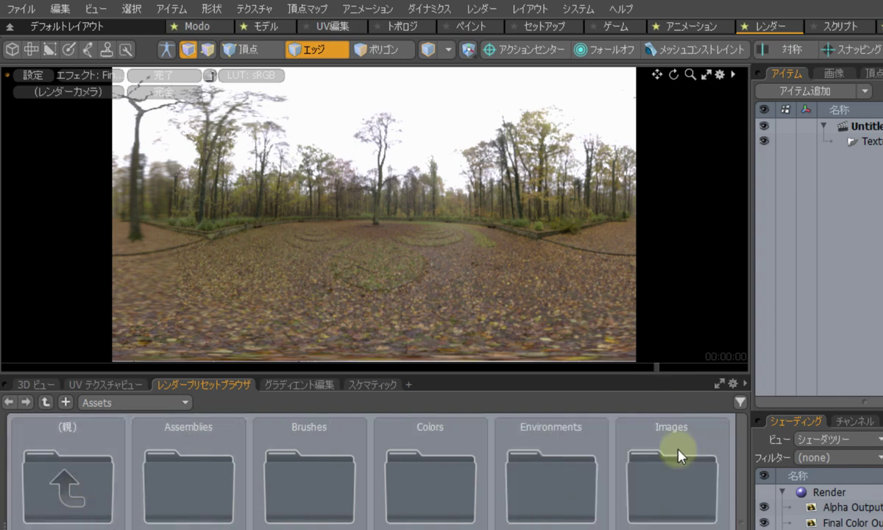
pyautogui.doubleClick(563, 502)
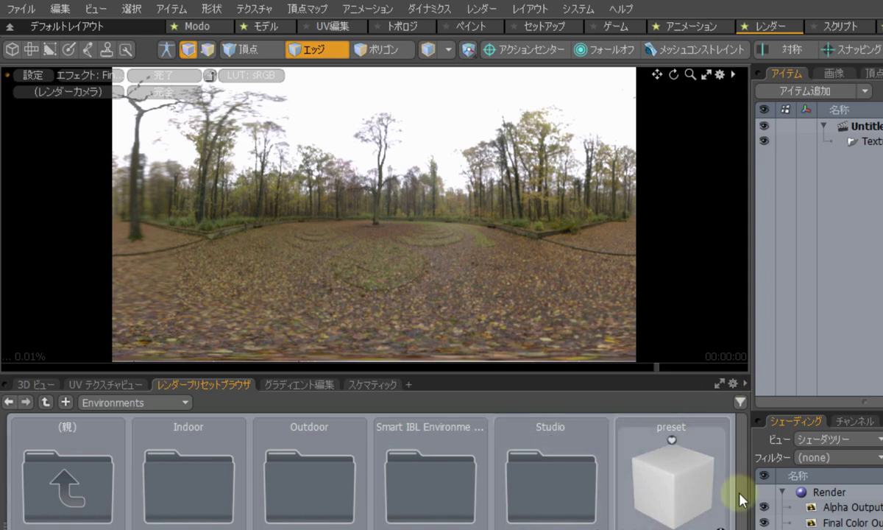
pyautogui.moveTo(650, 514)
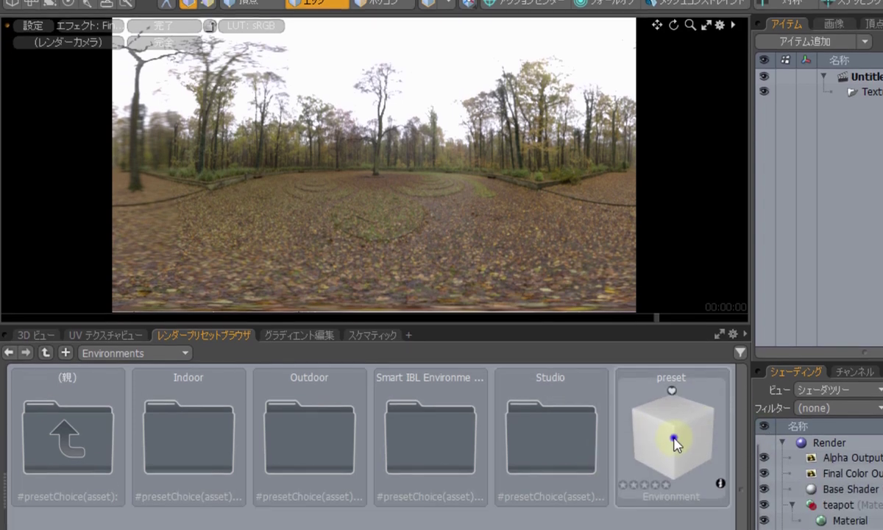
pyautogui.rightClick(675, 493)
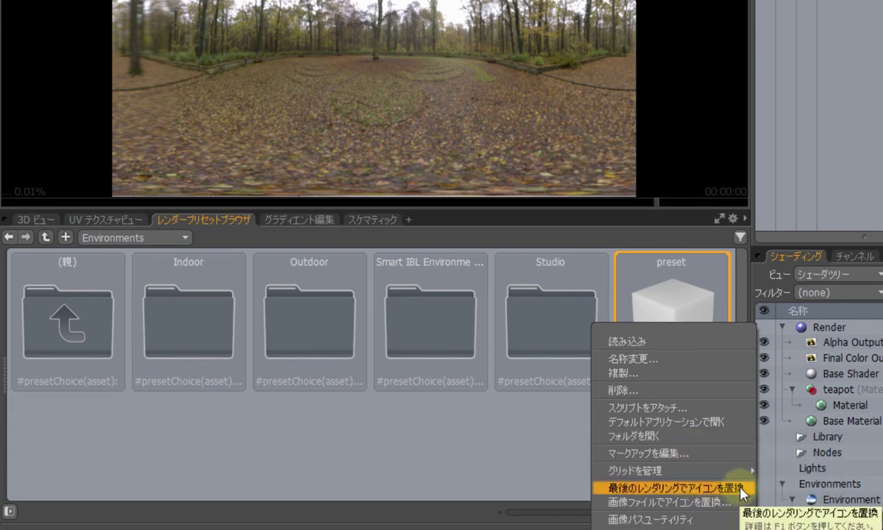
pyautogui.click(741, 489)
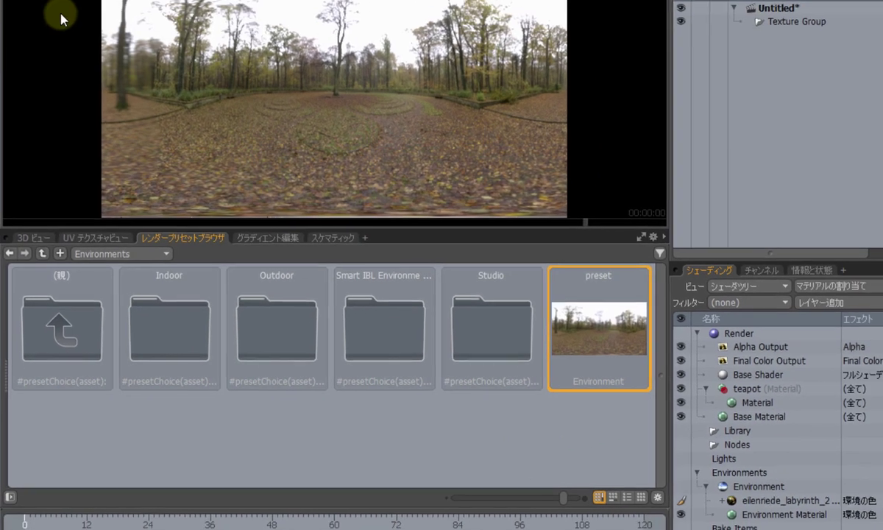
# Step: Create a new scene and load the saved environment preset named preset into it
pyautogui.click(18, 23)
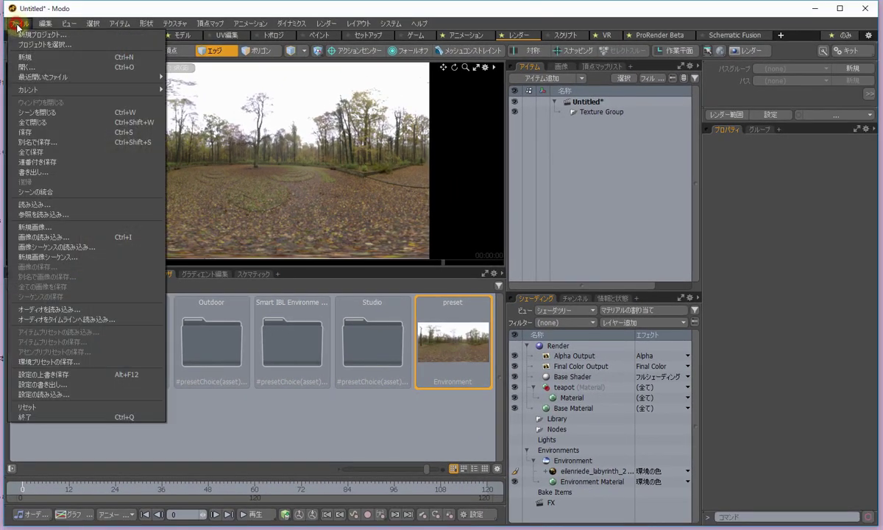
pyautogui.click(50, 59)
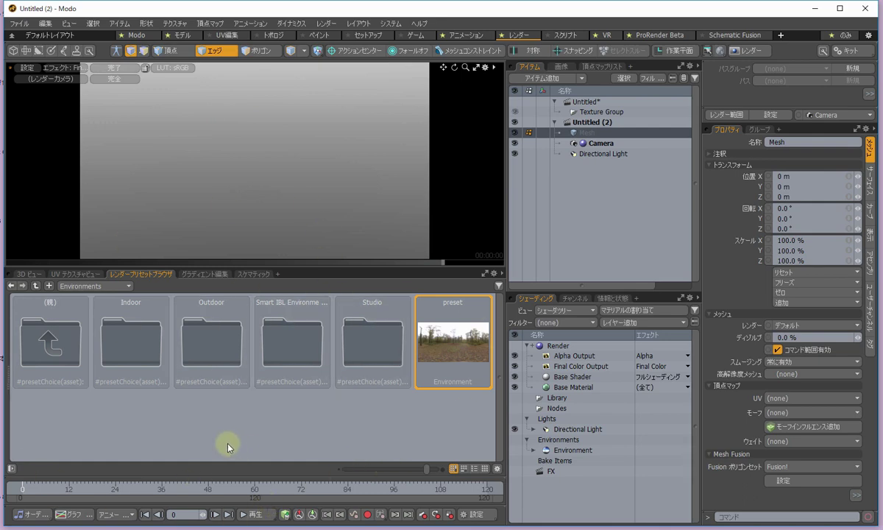
pyautogui.doubleClick(466, 337)
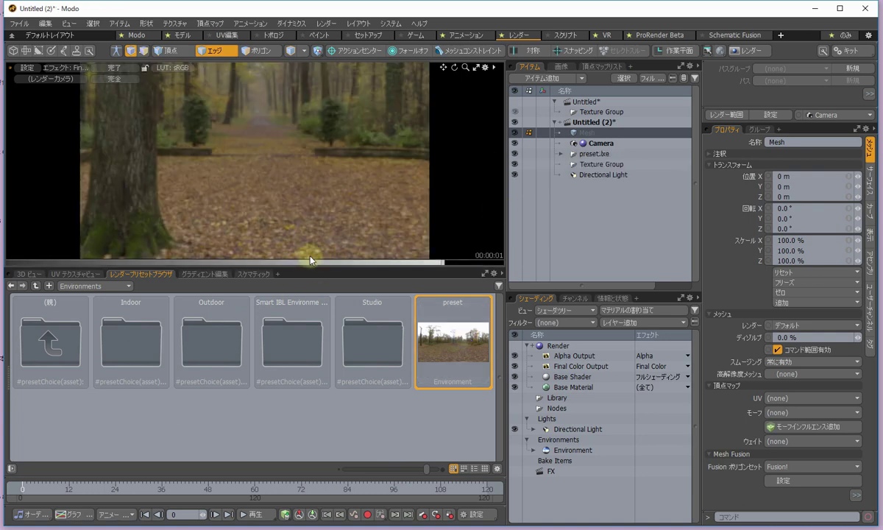
# Step: Add a teapot primitive to the new scene and dismiss the Model tool palette
pyautogui.click(13, 50)
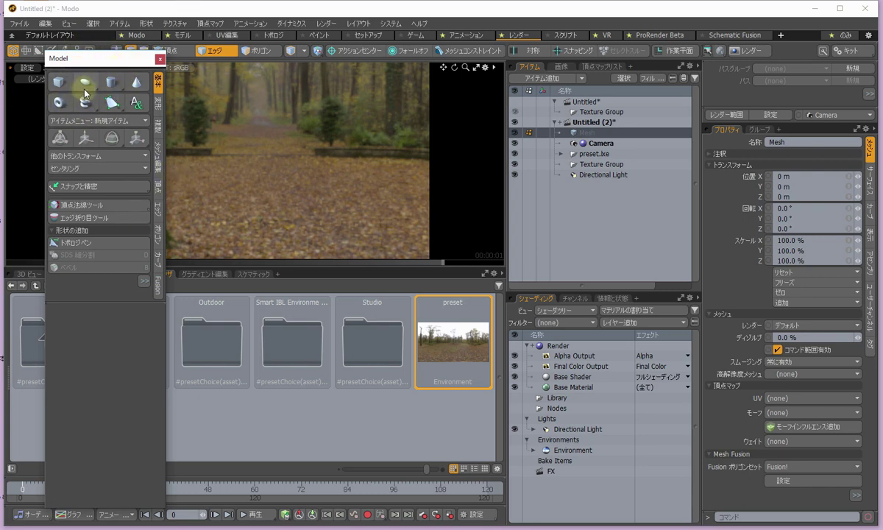
pyautogui.press('5')
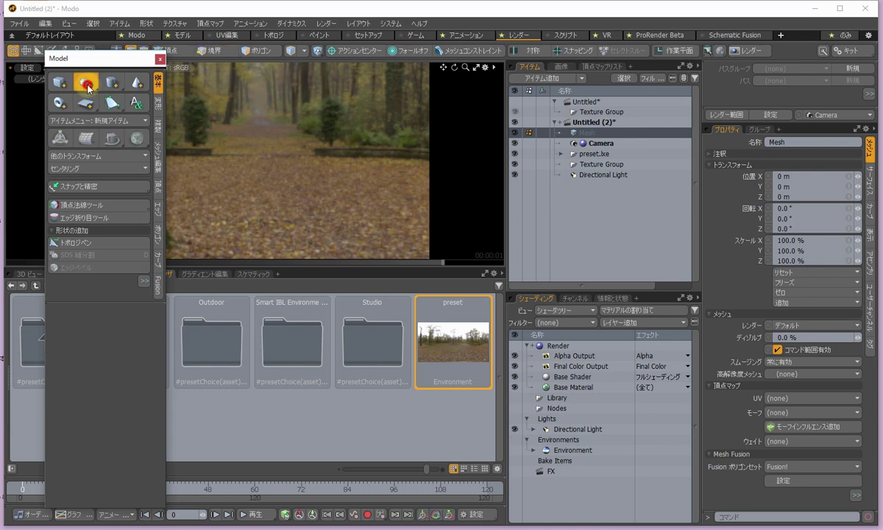
pyautogui.click(87, 86)
pyautogui.click(159, 59)
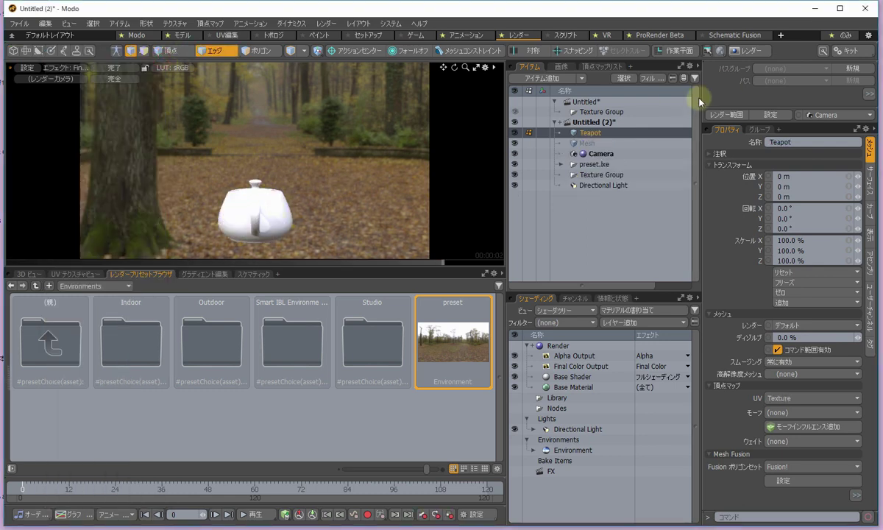
# Step: Set the Base Material's specular amount to 100% and roughness to 0%, and inspect the teapot's reflections from another angle
pyautogui.click(585, 387)
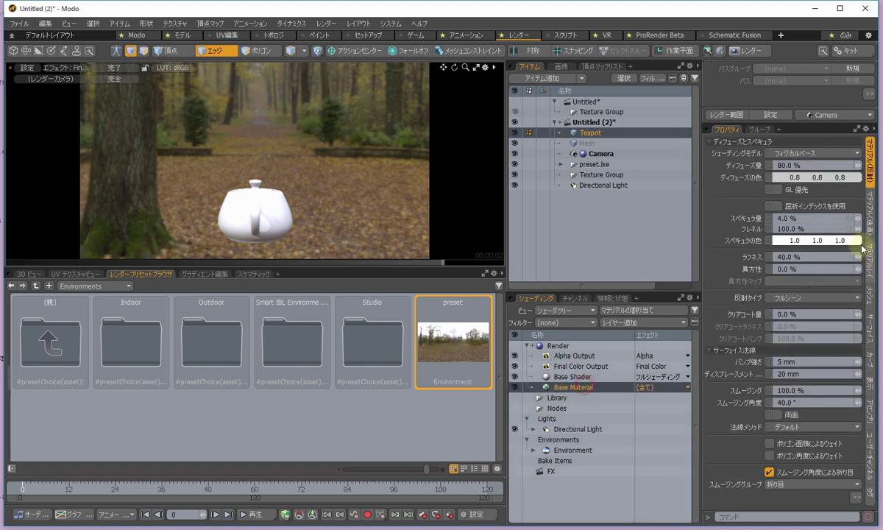
pyautogui.click(831, 218)
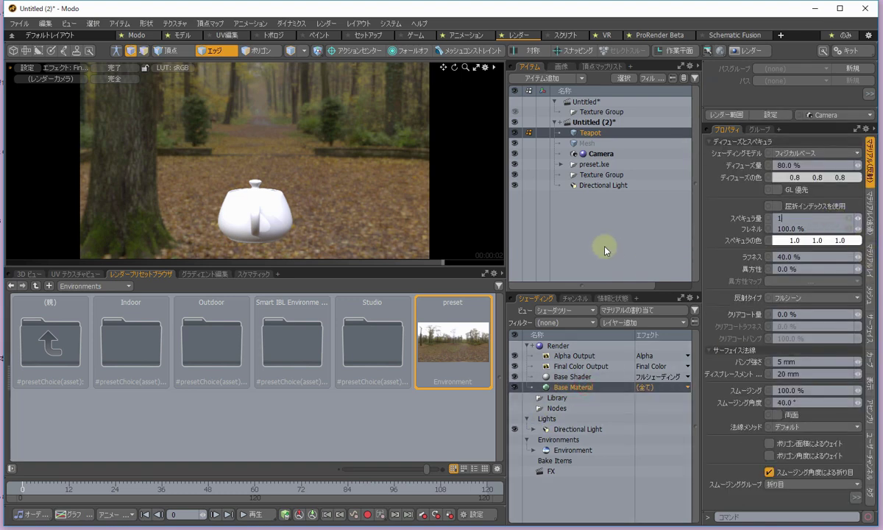
pyautogui.write('100')
pyautogui.press('Tab')
pyautogui.write('0')
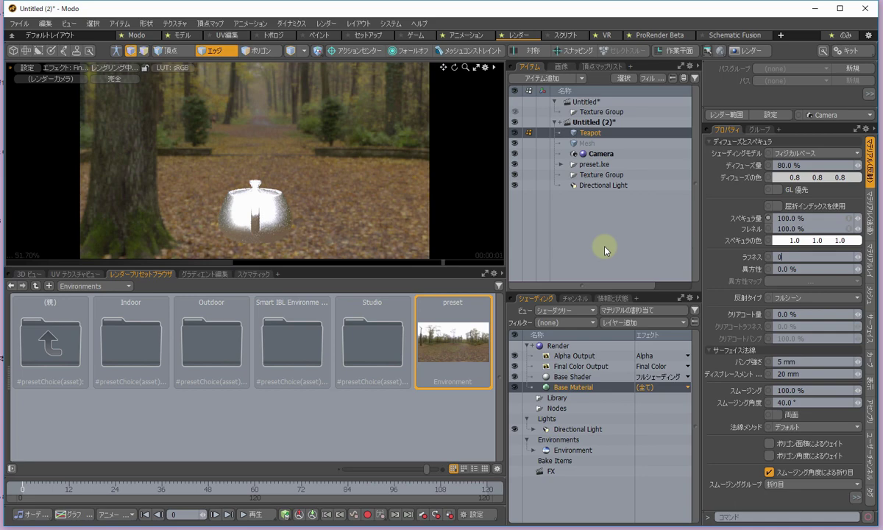
pyautogui.press('Return')
pyautogui.click(284, 227)
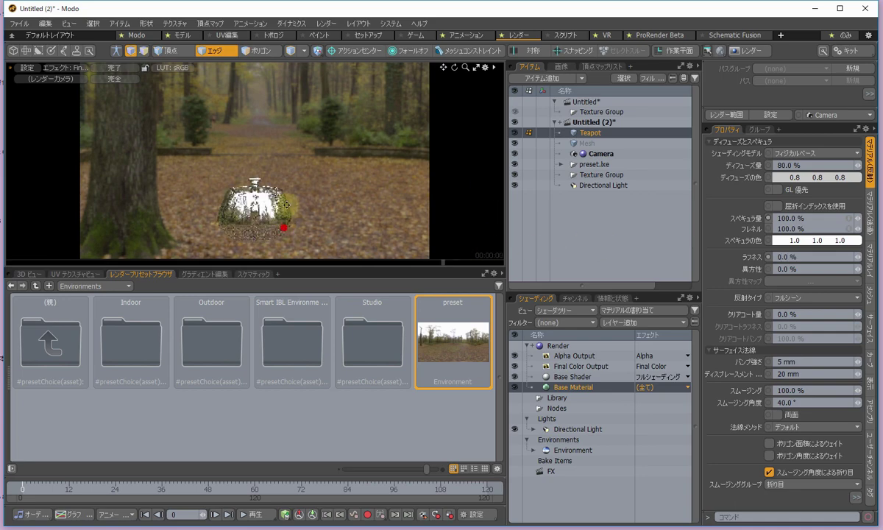
pyautogui.moveTo(284, 227); pyautogui.dragTo(306, 182)
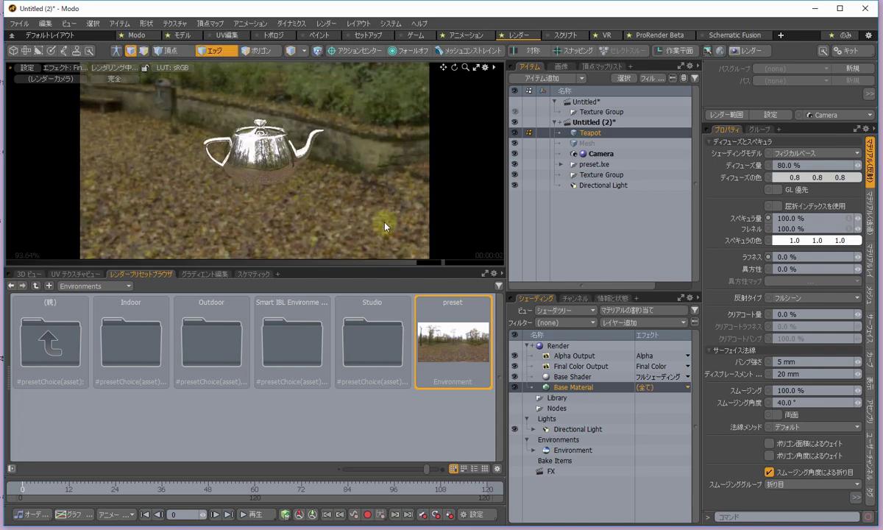